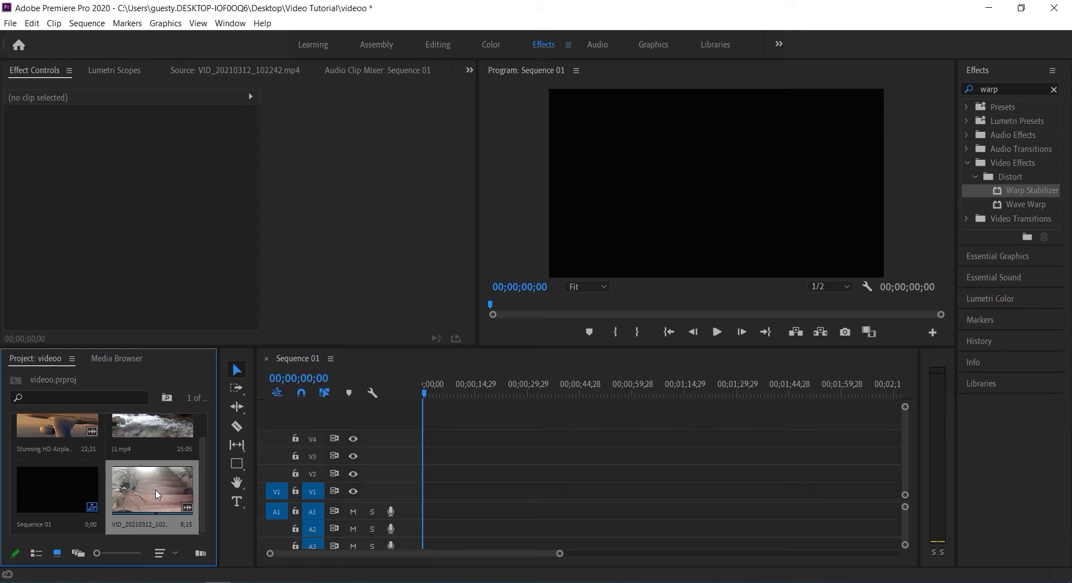
Place only the video of VID_20210312_102242.mp4 at the start of track V1 and preview it.
{"action": "double_click", "coordinate": [157, 494]}
{"action": "left_click_drag", "start_coordinate": [220, 286], "coordinate": [425, 489]}
{"action": "left_click", "coordinate": [717, 332]}
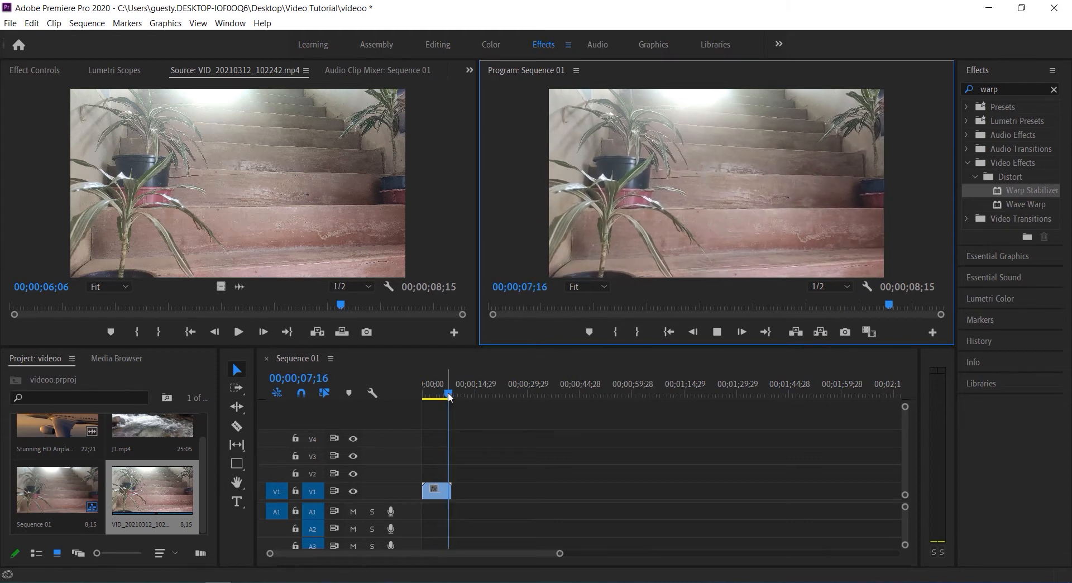
{"action": "left_click_drag", "start_coordinate": [450, 395], "coordinate": [407, 396]}
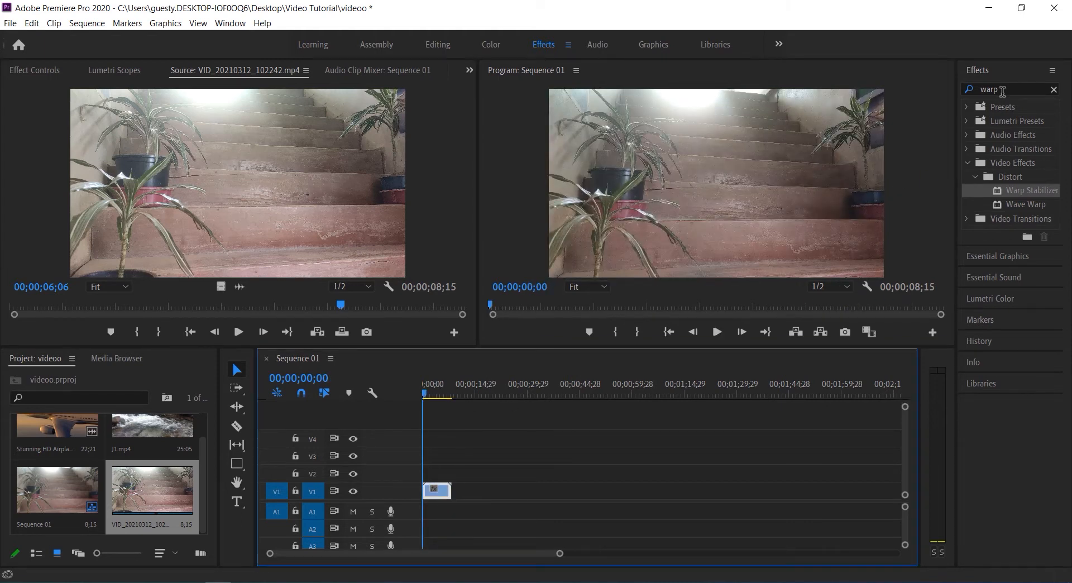
Find the Warp Stabilizer effect with the search term "warp" and apply it to the staircase clip on V1.
{"action": "left_click", "coordinate": [1054, 89]}
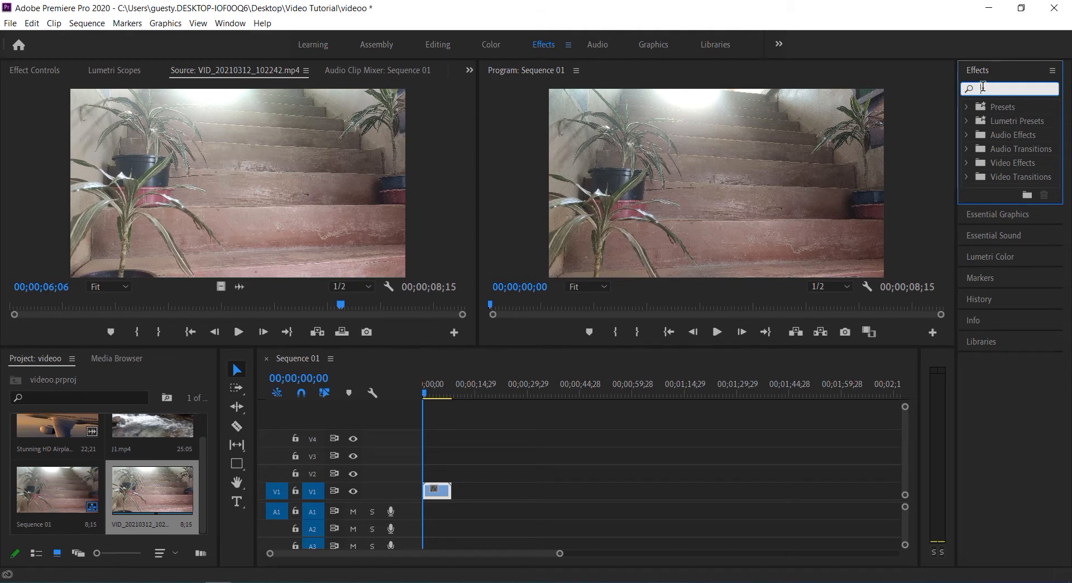
{"action": "type", "text": "warp"}
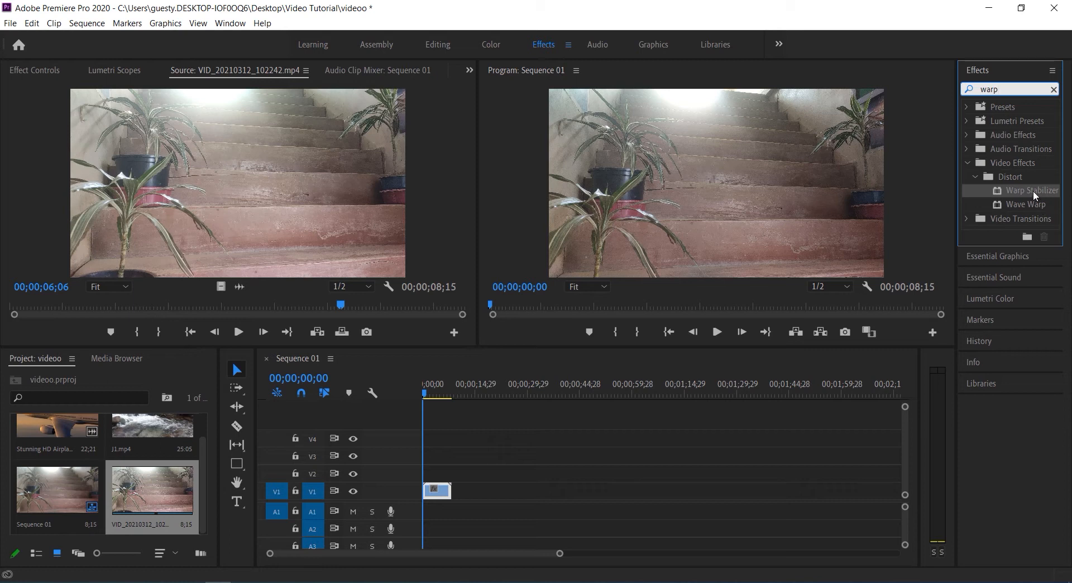
{"action": "left_click_drag", "start_coordinate": [1032, 190], "coordinate": [437, 490]}
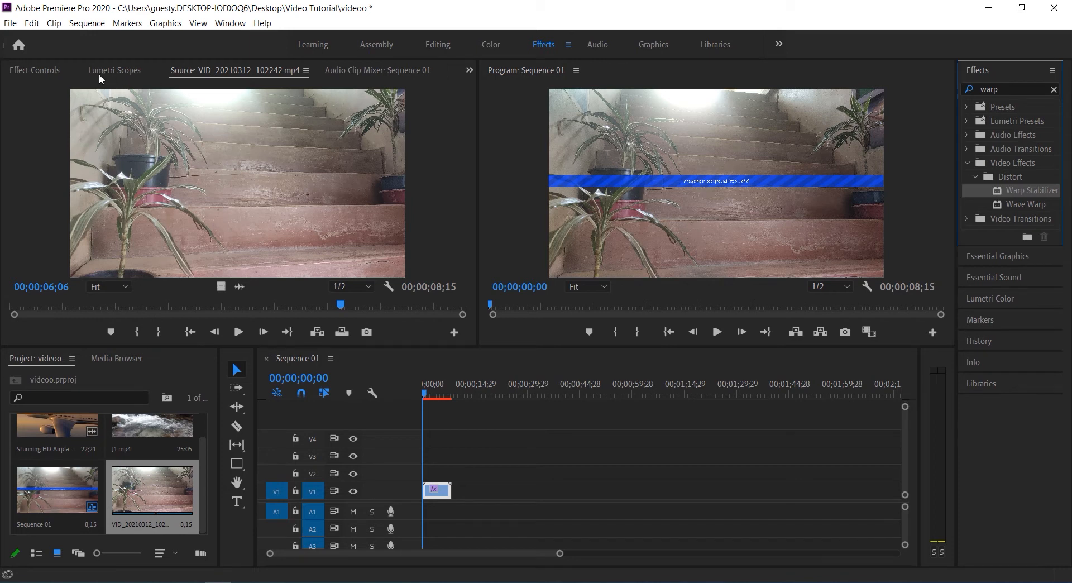
Examine the Warp Stabilizer settings of the staircase clip and play back the stabilized footage.
{"action": "left_click", "coordinate": [44, 75]}
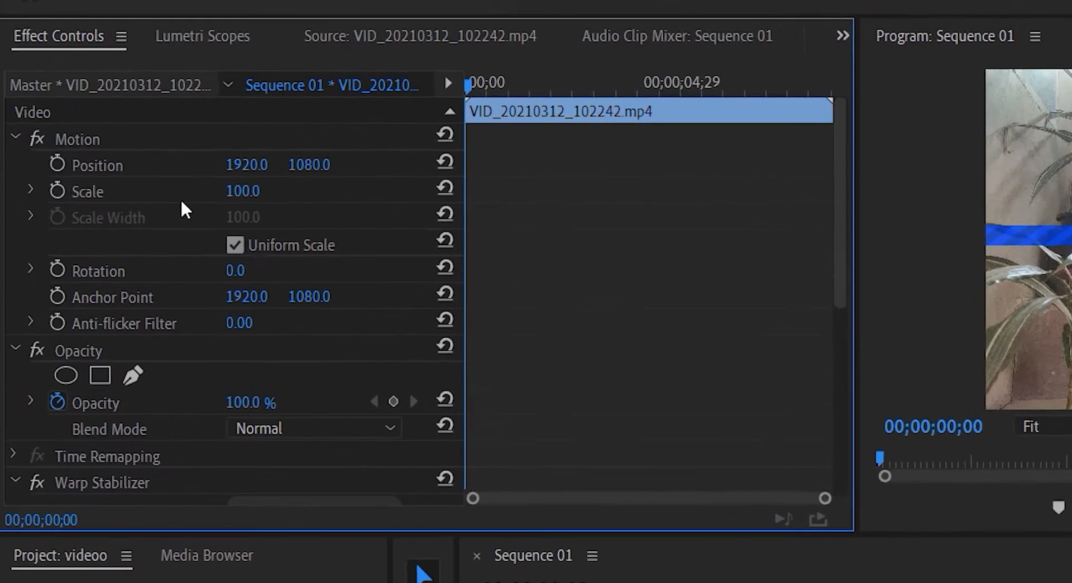
{"action": "left_click_drag", "start_coordinate": [964, 286], "coordinate": [986, 493]}
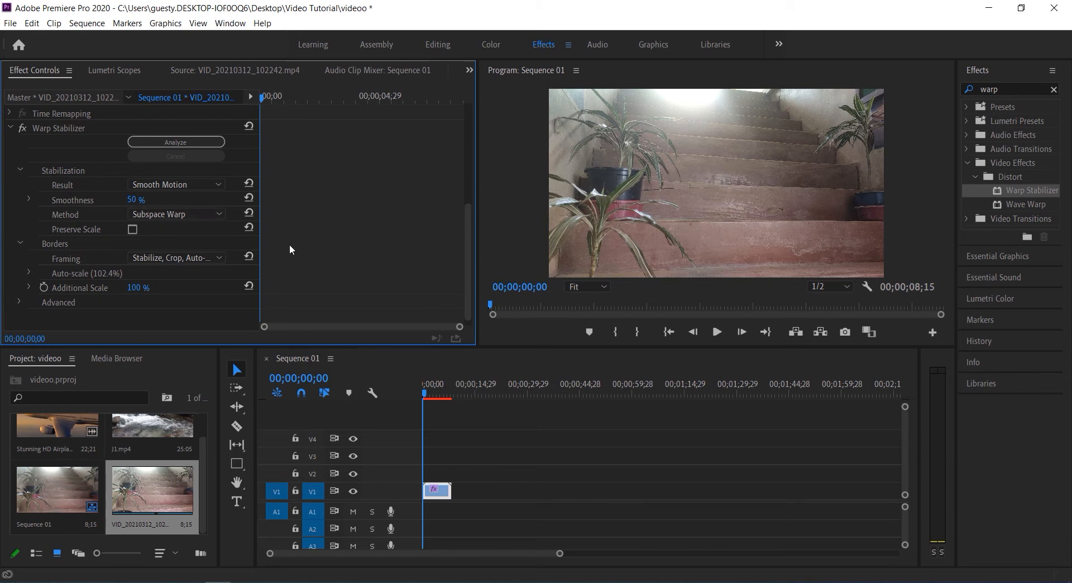
{"action": "left_click", "coordinate": [718, 334]}
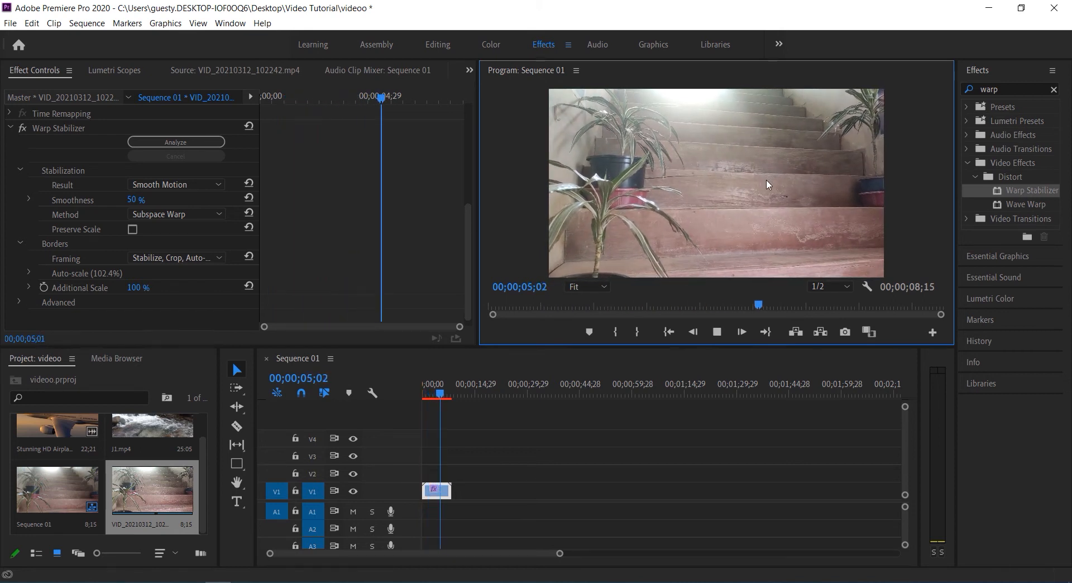
Import the "Skeleton Army marching" green-screen video from the Video Tutorial folder into the project.
{"action": "right_click", "coordinate": [150, 374]}
{"action": "key", "text": "Escape"}
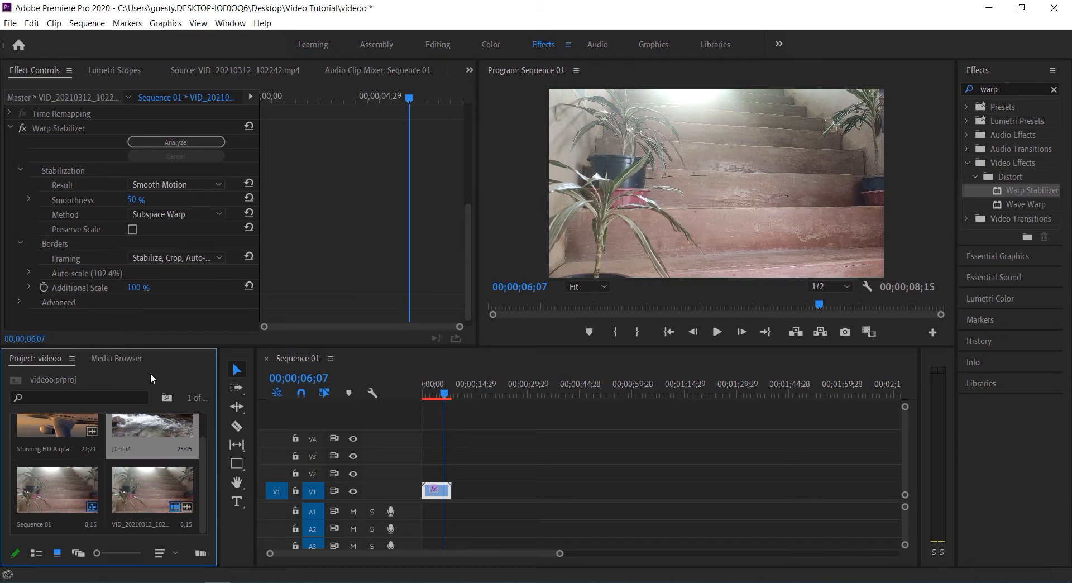
{"action": "right_click", "coordinate": [151, 378]}
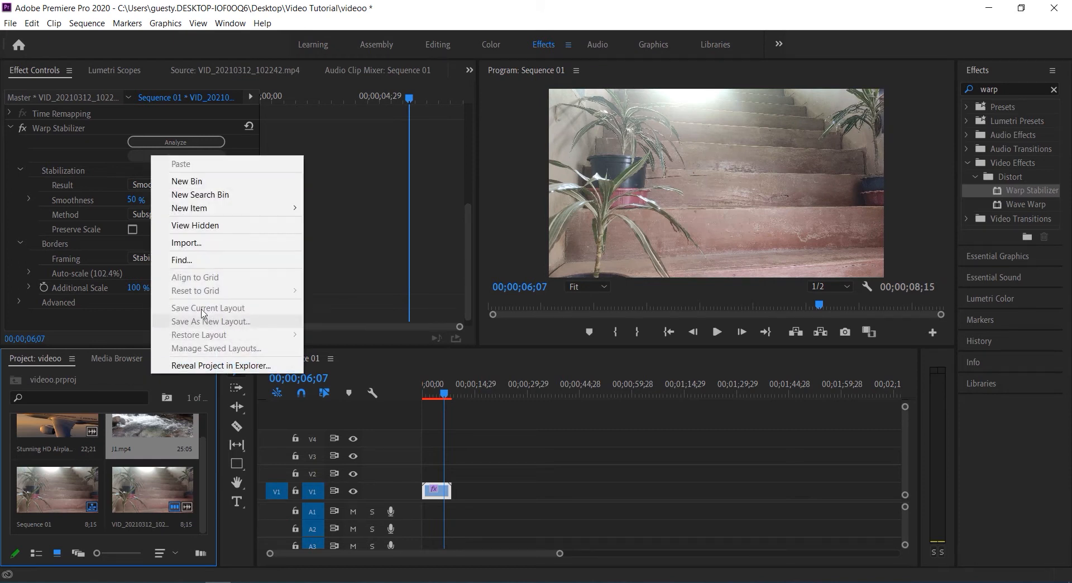
{"action": "left_click", "coordinate": [219, 245]}
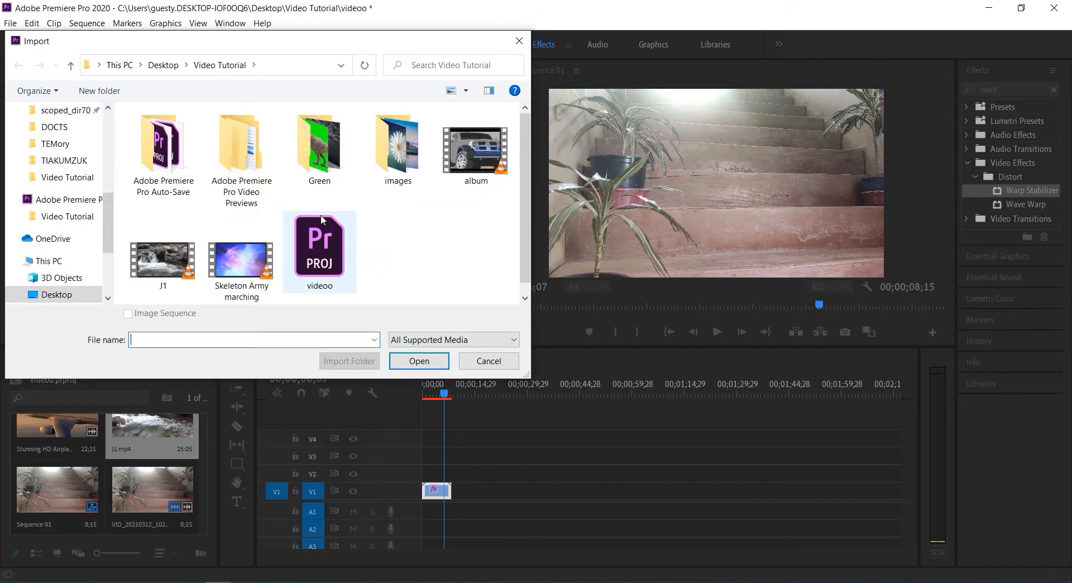
{"action": "double_click", "coordinate": [322, 168]}
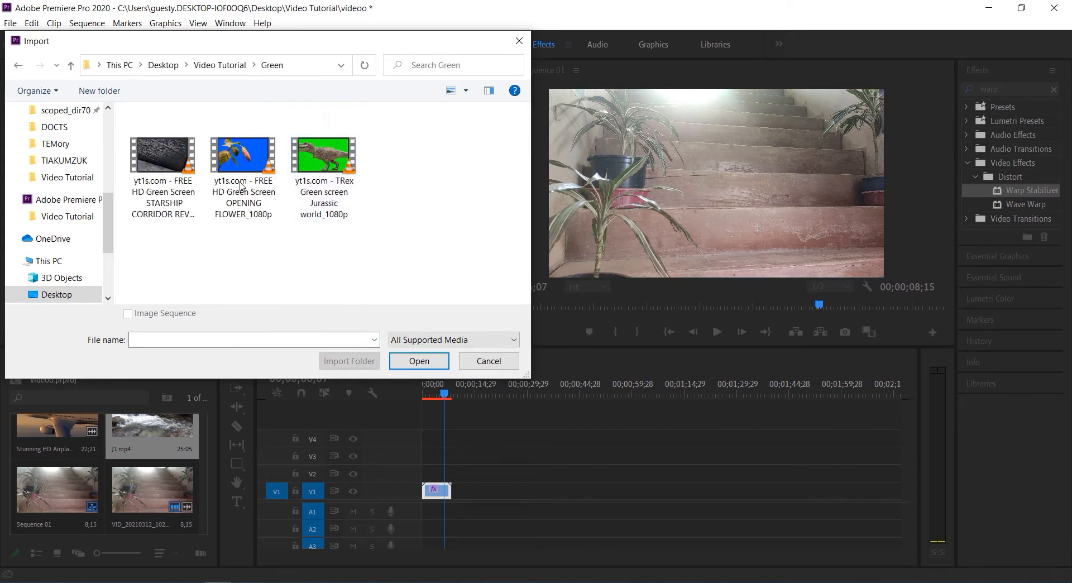
{"action": "left_click", "coordinate": [18, 65]}
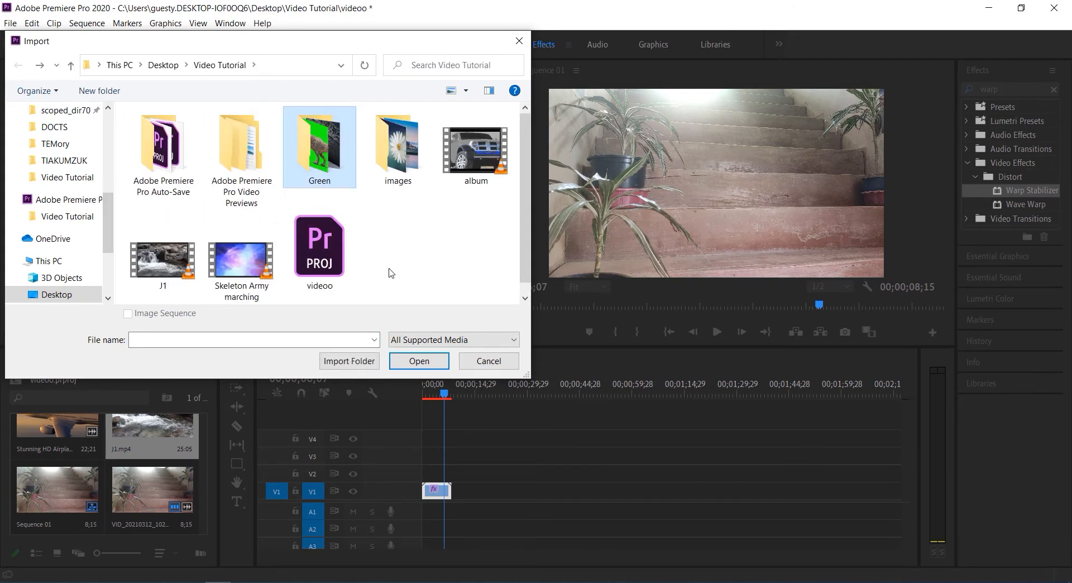
{"action": "left_click", "coordinate": [269, 272]}
{"action": "double_click", "coordinate": [269, 271]}
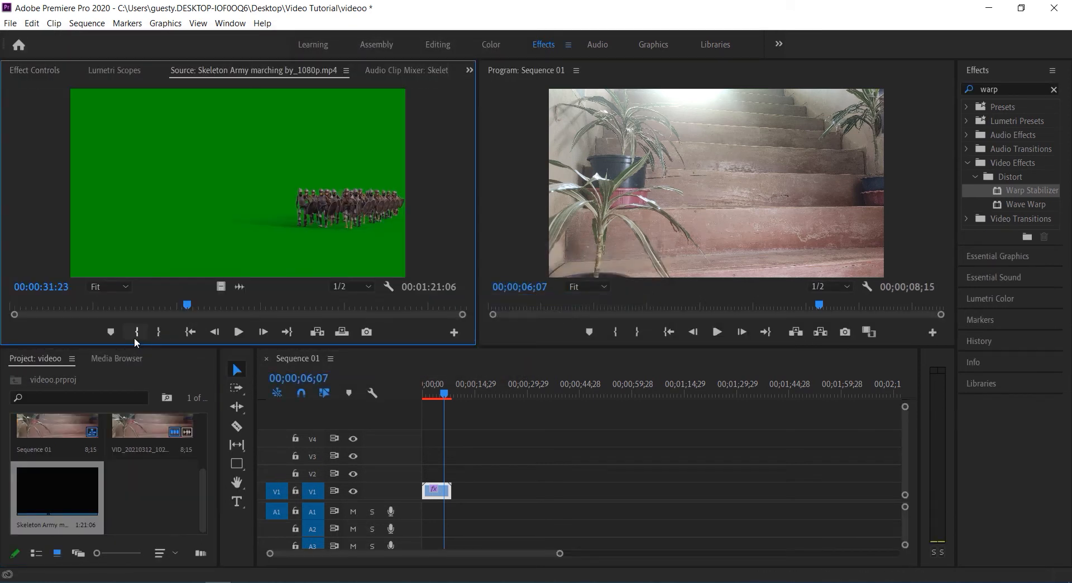
Mark the skeleton army source from 00:00:31:23 to 00:00:40:20 and place its video on V2 above the staircase clip.
{"action": "left_click", "coordinate": [135, 337]}
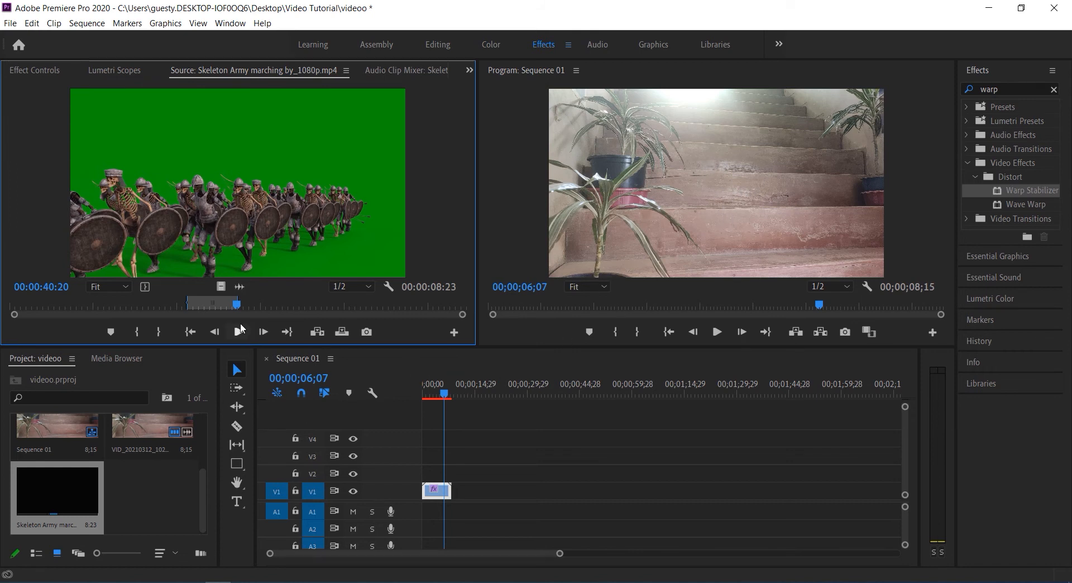
{"action": "left_click_drag", "start_coordinate": [221, 286], "coordinate": [442, 500]}
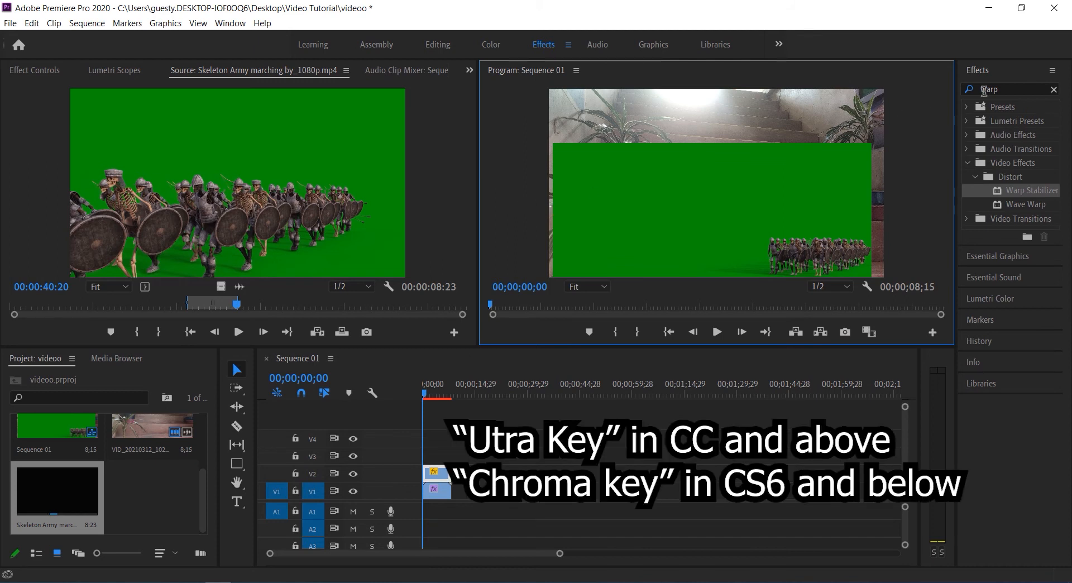
Find the Ultra Key effect with the search term "ultra" and apply it to the skeleton army clip on V2.
{"action": "left_click", "coordinate": [969, 91]}
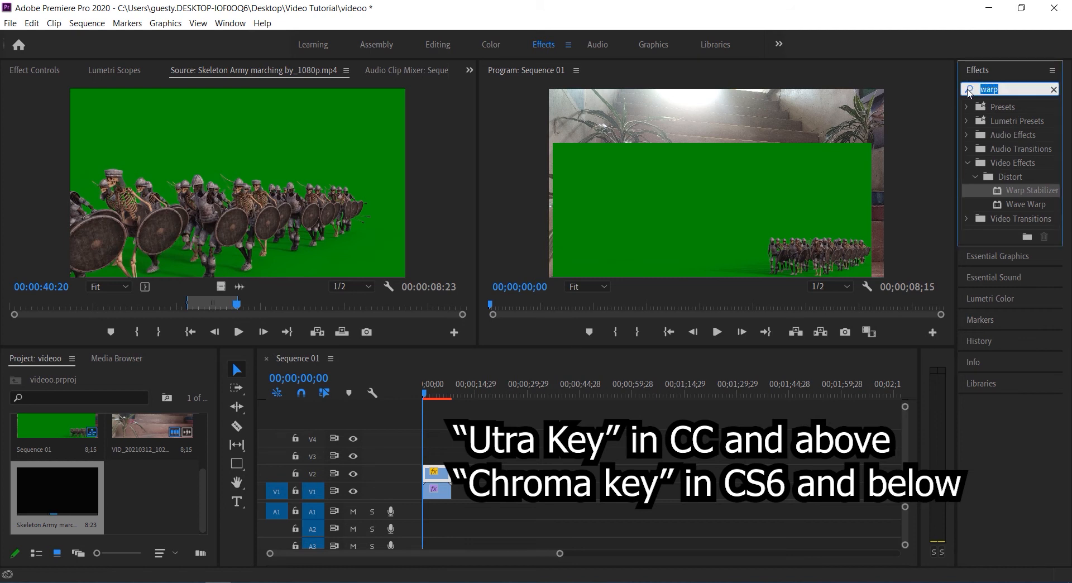
{"action": "type", "text": "chroma"}
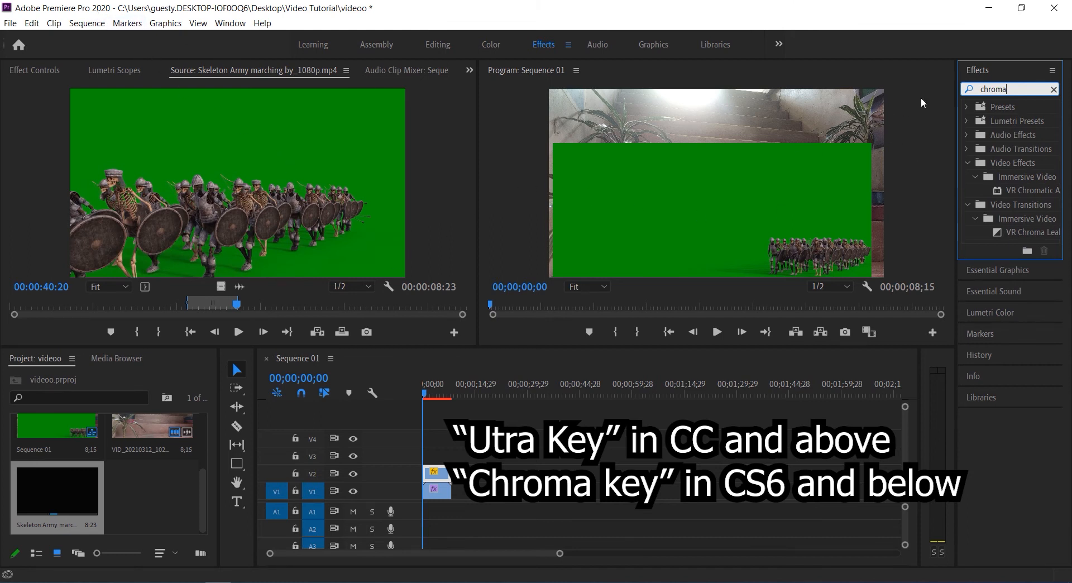
{"action": "left_click_drag", "start_coordinate": [1008, 89], "coordinate": [977, 91]}
{"action": "type", "text": "ultra"}
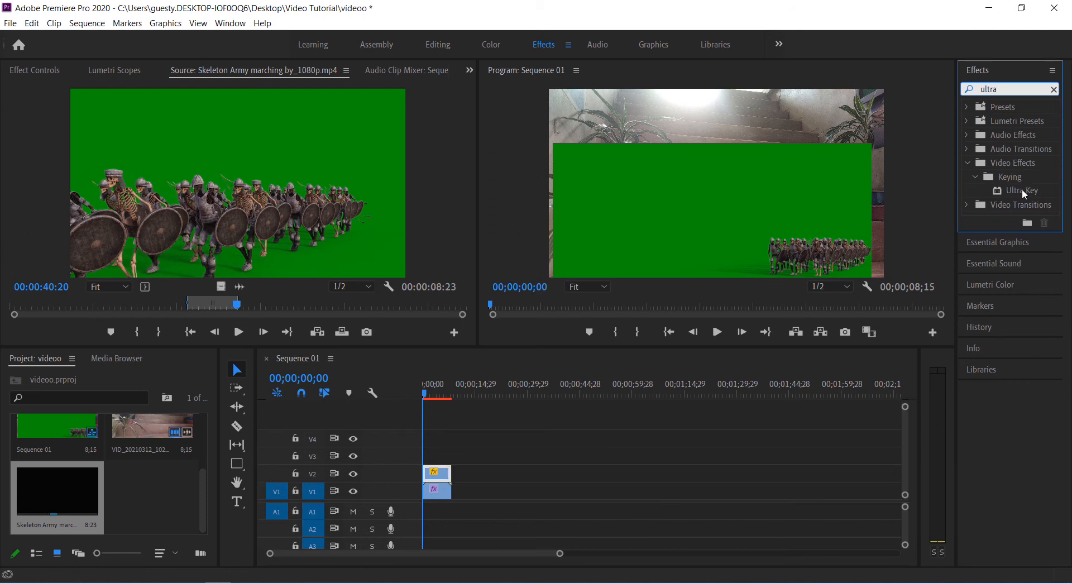
{"action": "left_click_drag", "start_coordinate": [1002, 194], "coordinate": [445, 476]}
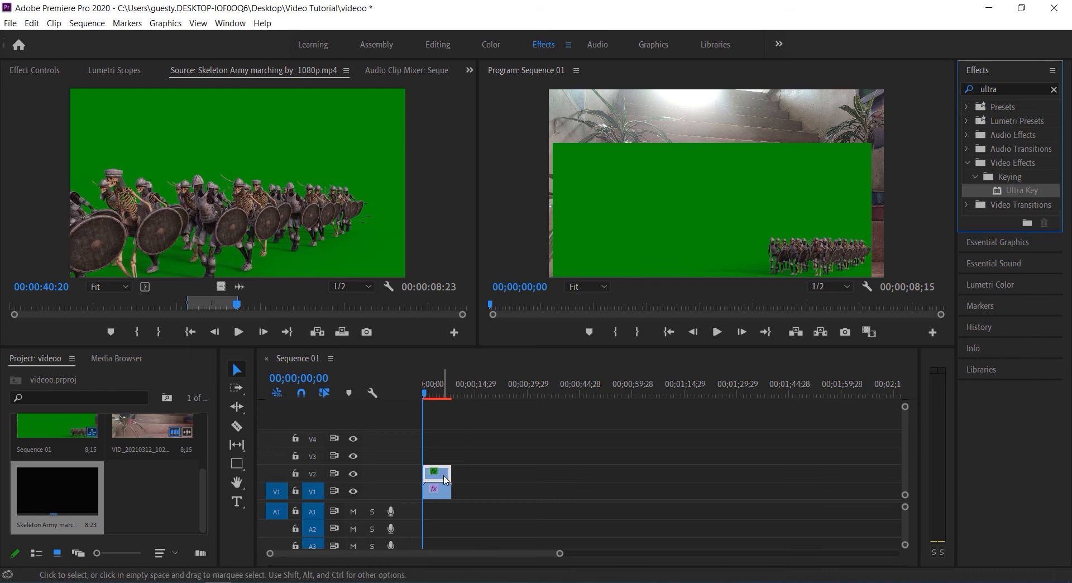
Set the Ultra Key colour of the skeleton army clip by sampling its green background in the program preview.
{"action": "left_click", "coordinate": [445, 479]}
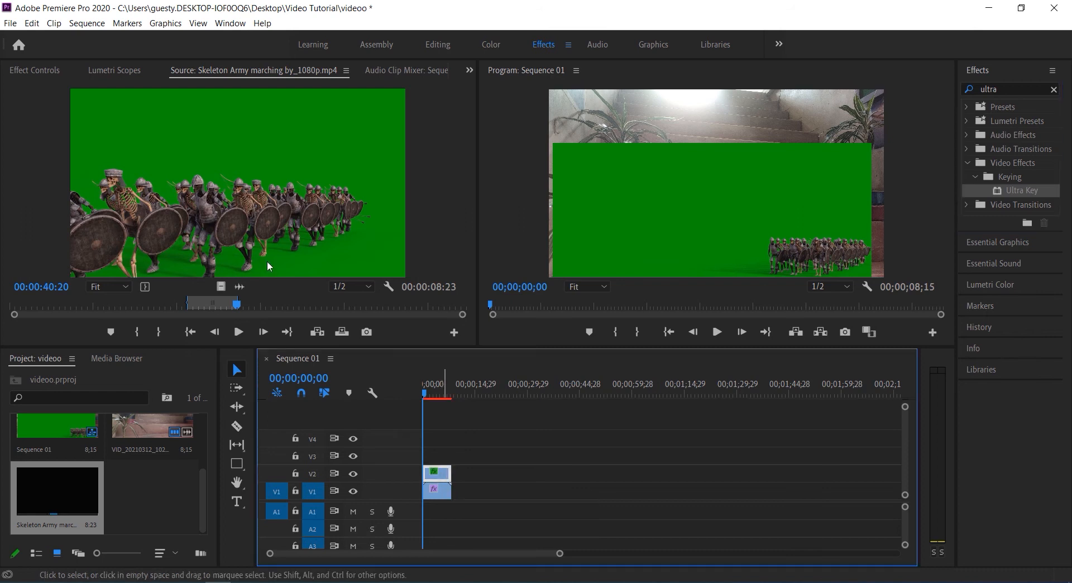
{"action": "left_click", "coordinate": [36, 68]}
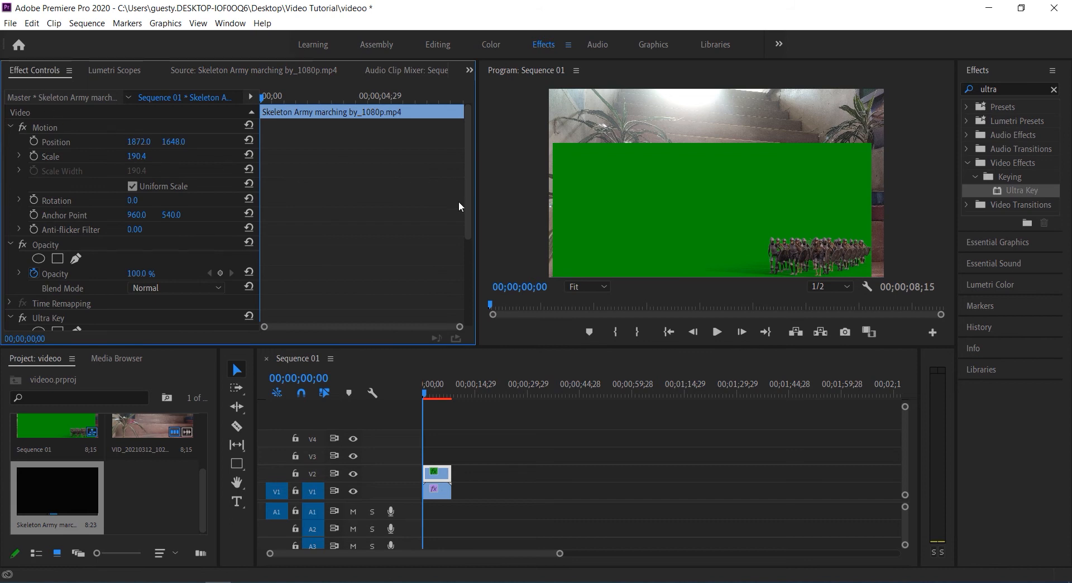
{"action": "left_click_drag", "start_coordinate": [469, 218], "coordinate": [479, 307]}
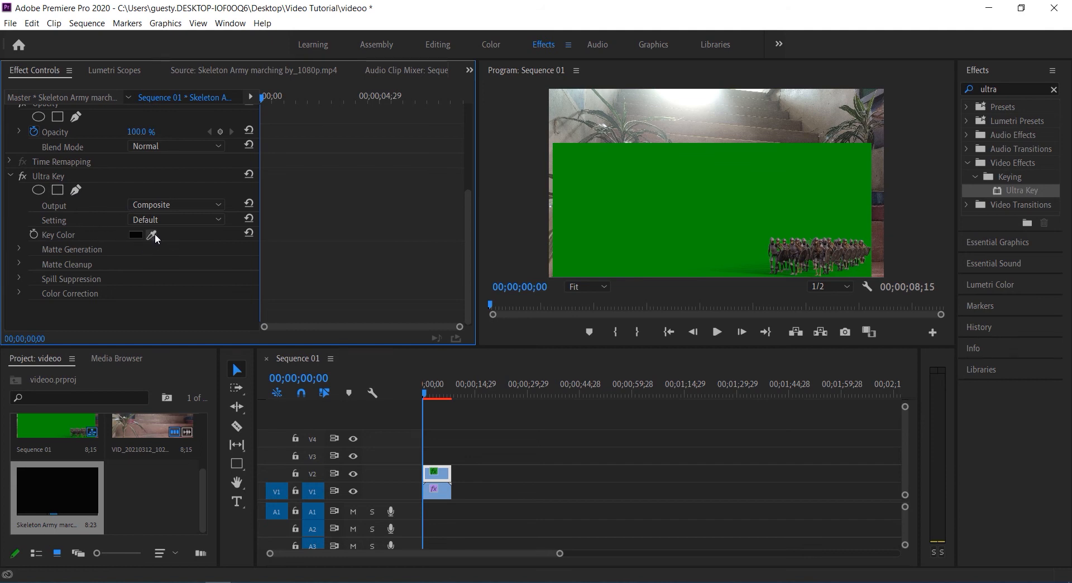
{"action": "left_click", "coordinate": [153, 235]}
{"action": "left_click", "coordinate": [636, 195]}
{"action": "left_click", "coordinate": [694, 191]}
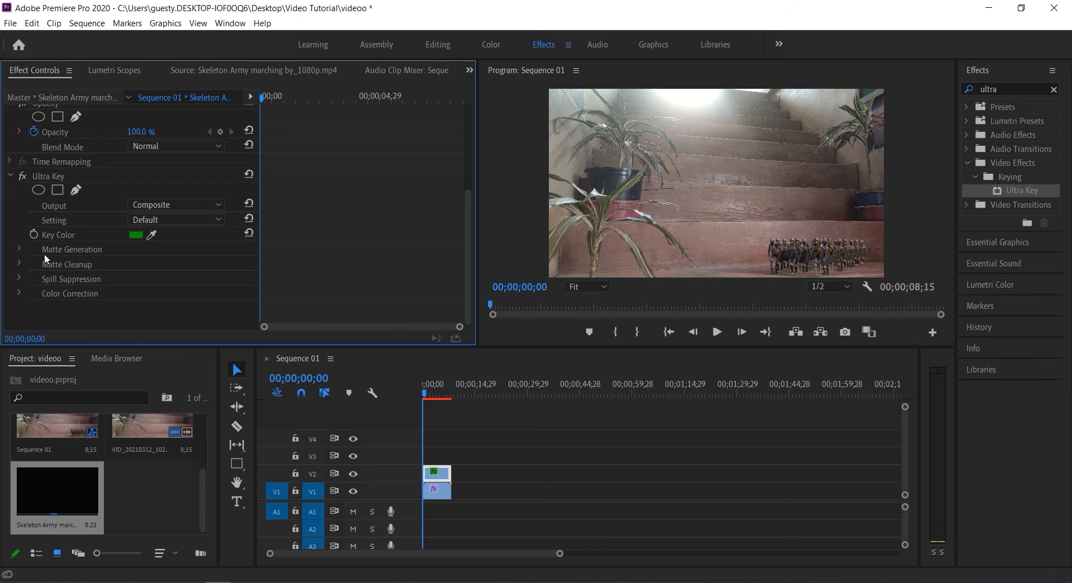
Examine the Matte Cleanup settings of the Ultra Key effect.
{"action": "left_click", "coordinate": [19, 263]}
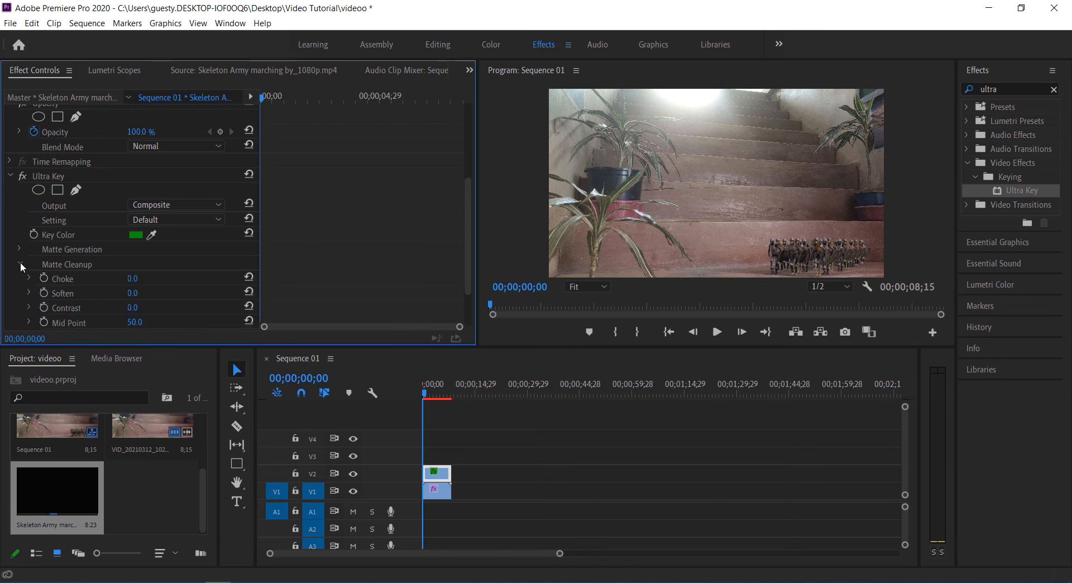
{"action": "left_click_drag", "start_coordinate": [465, 226], "coordinate": [466, 252]}
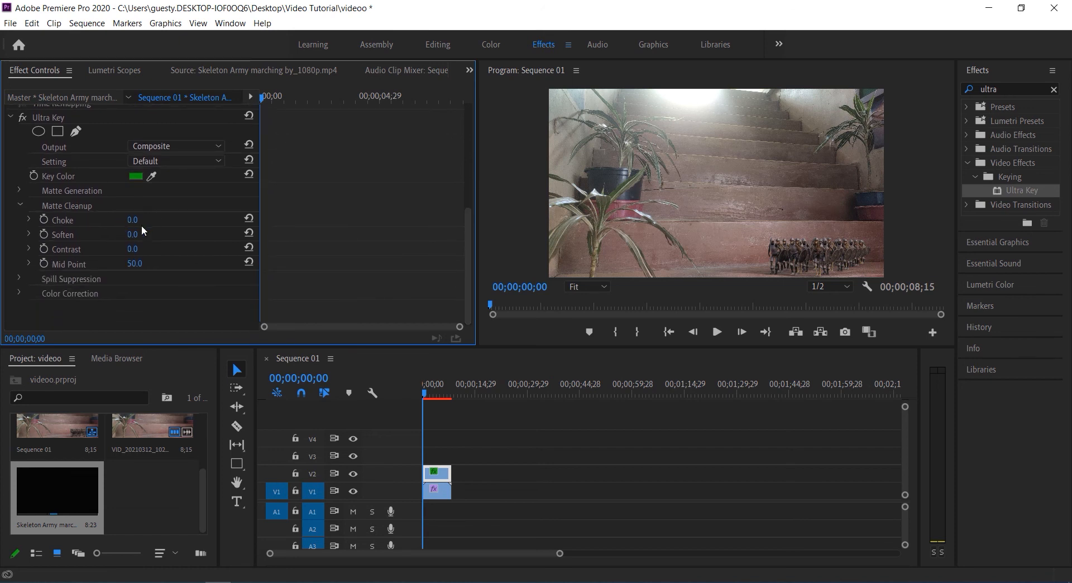
{"action": "left_click", "coordinate": [21, 204]}
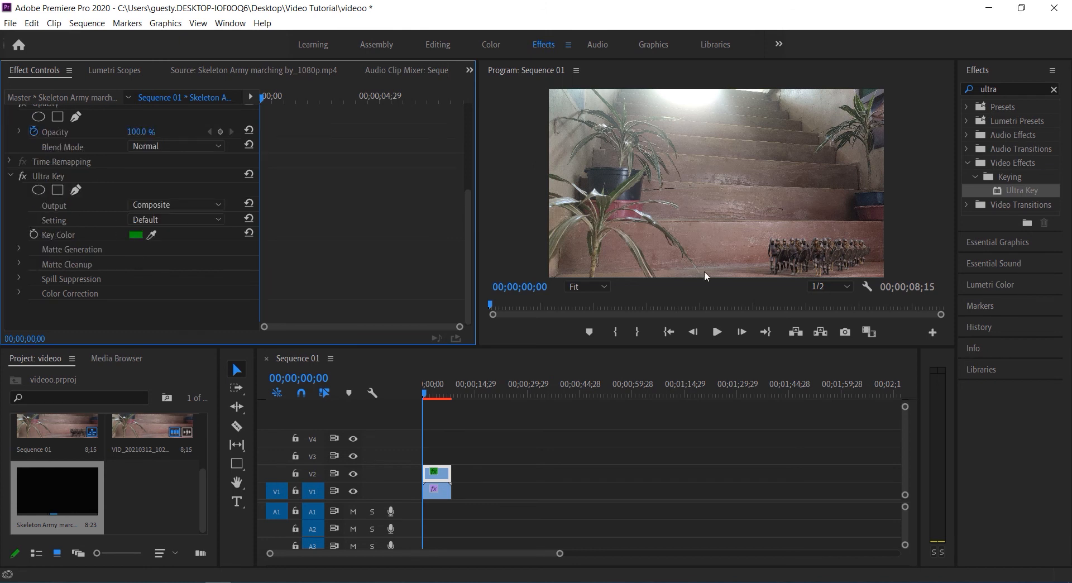
Play the opening seconds of the sequence to check the keyed skeleton army over the staircase.
{"action": "left_click", "coordinate": [715, 332]}
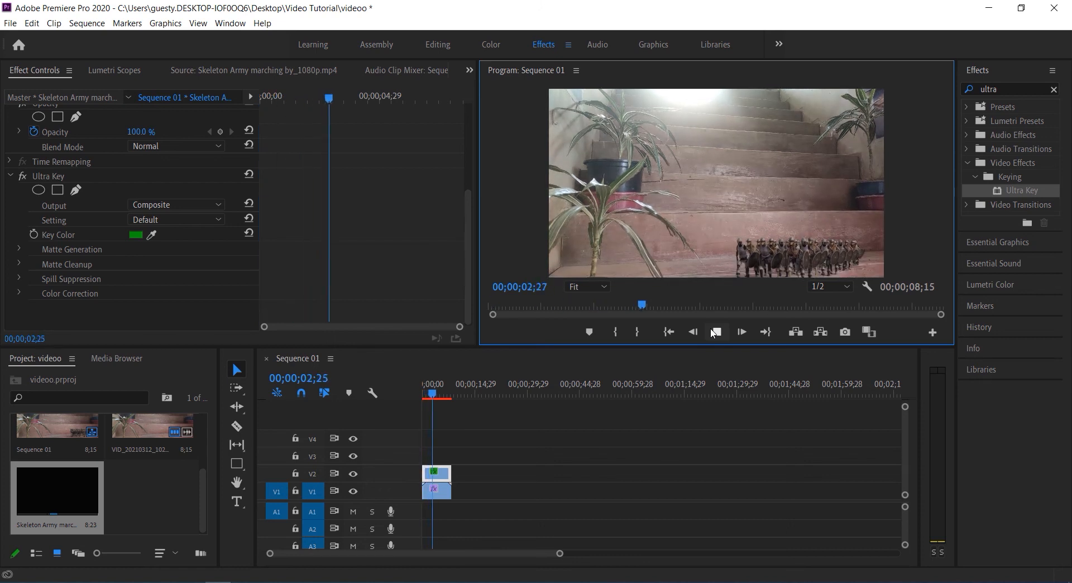
{"action": "left_click", "coordinate": [714, 332]}
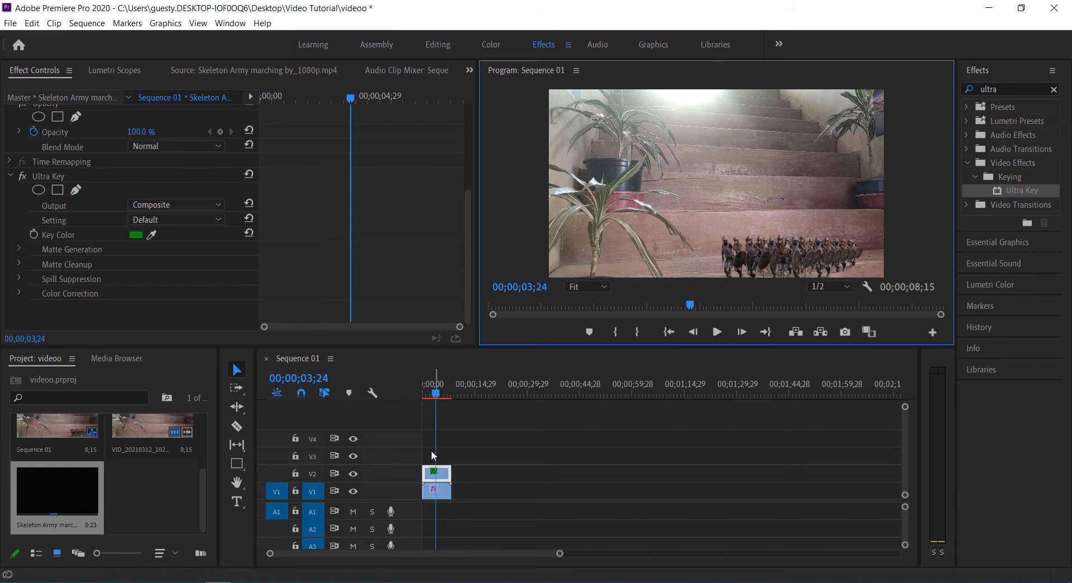
{"action": "left_click", "coordinate": [797, 250]}
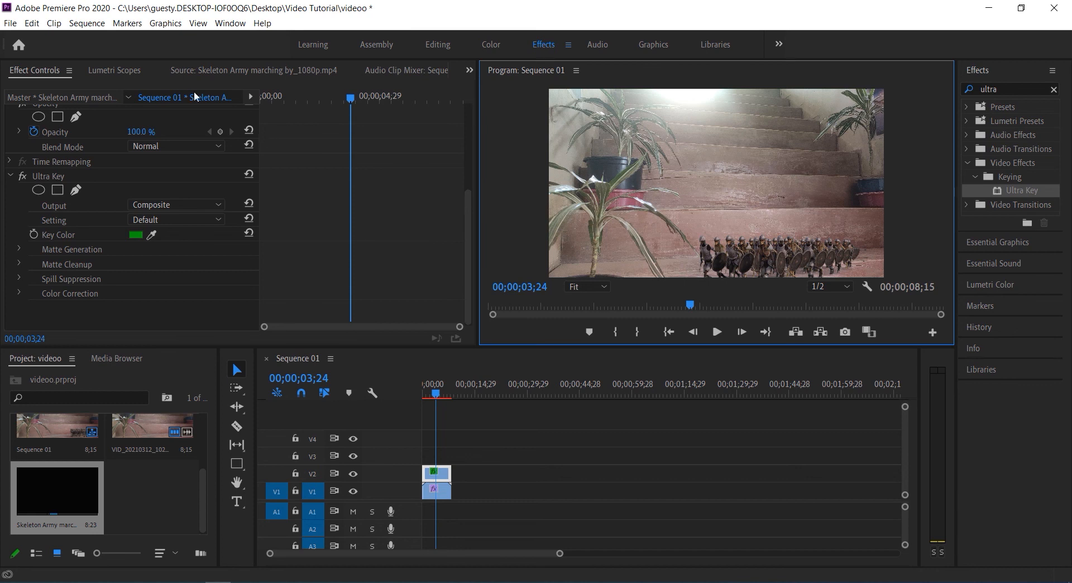
Render the selected part of the sequence and stop the playback that follows.
{"action": "left_click", "coordinate": [87, 24]}
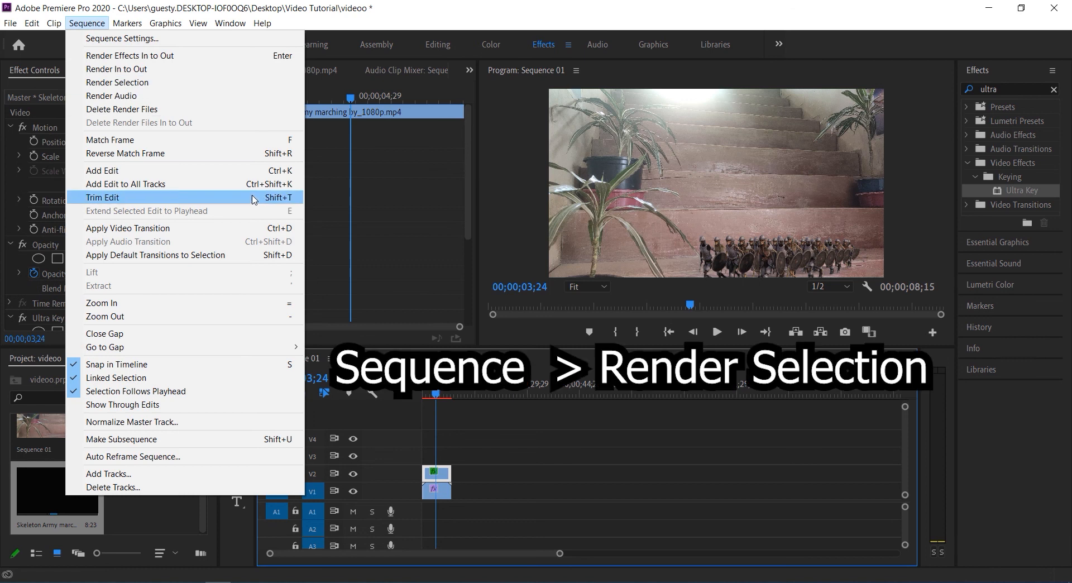
{"action": "left_click", "coordinate": [111, 82]}
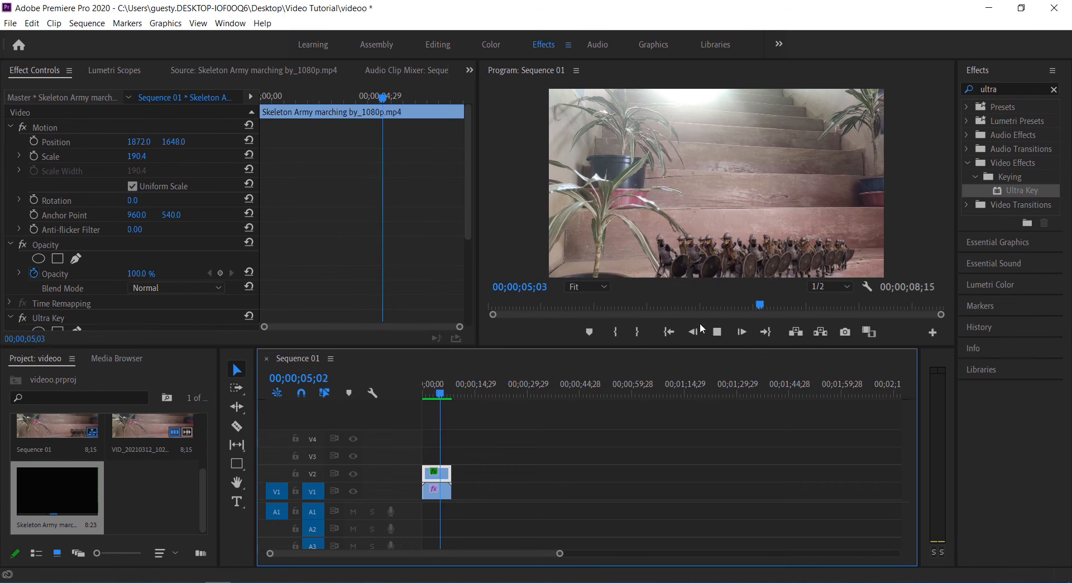
{"action": "left_click", "coordinate": [716, 331]}
Play the rendered composite from the start of the sequence to its end and bring the playhead back to 00;00;04;11.
{"action": "left_click_drag", "start_coordinate": [443, 391], "coordinate": [403, 397]}
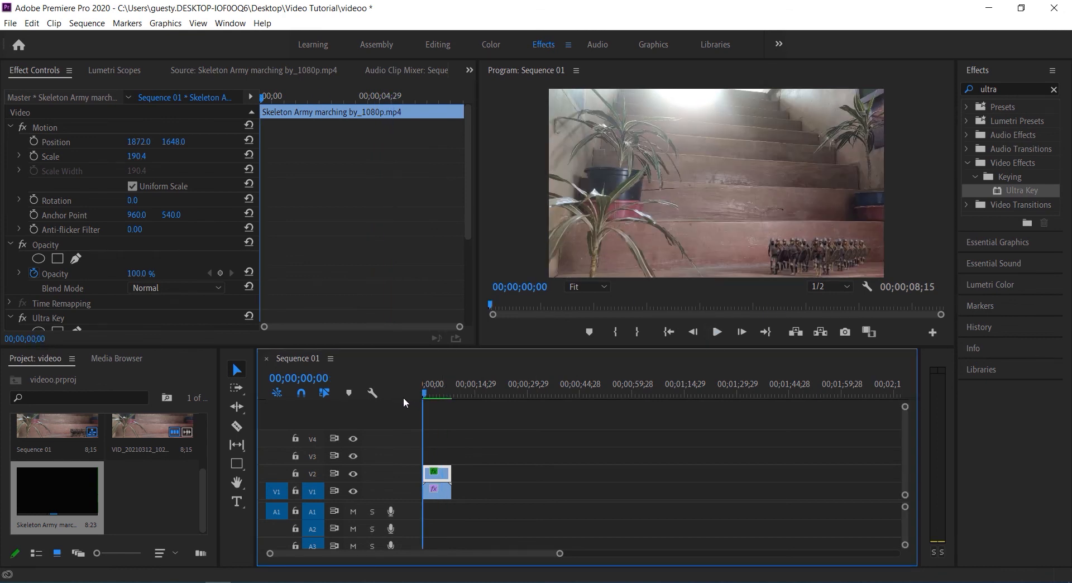
{"action": "left_click", "coordinate": [717, 331]}
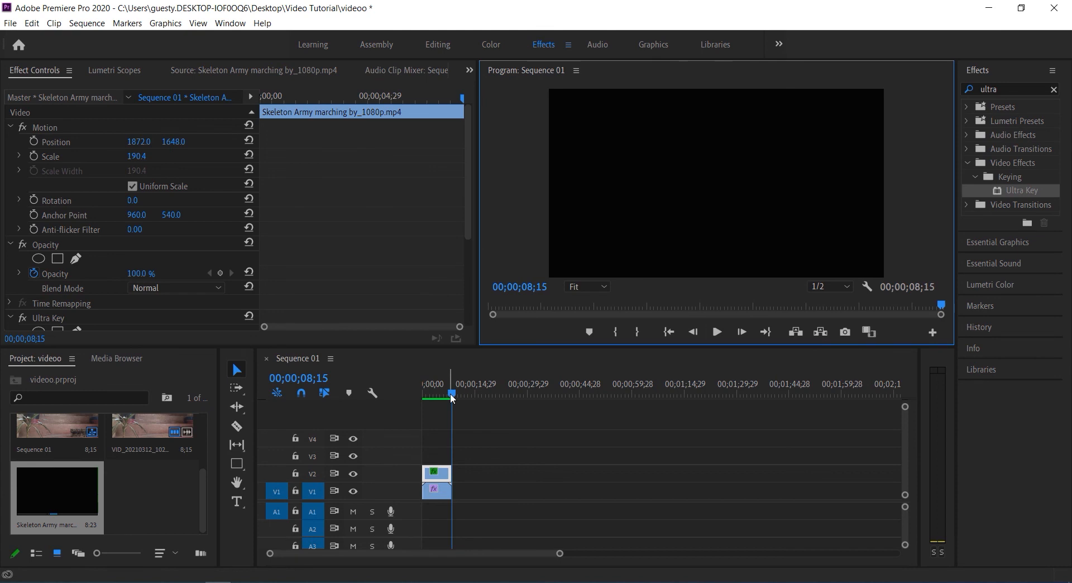
{"action": "left_click_drag", "start_coordinate": [451, 398], "coordinate": [437, 397]}
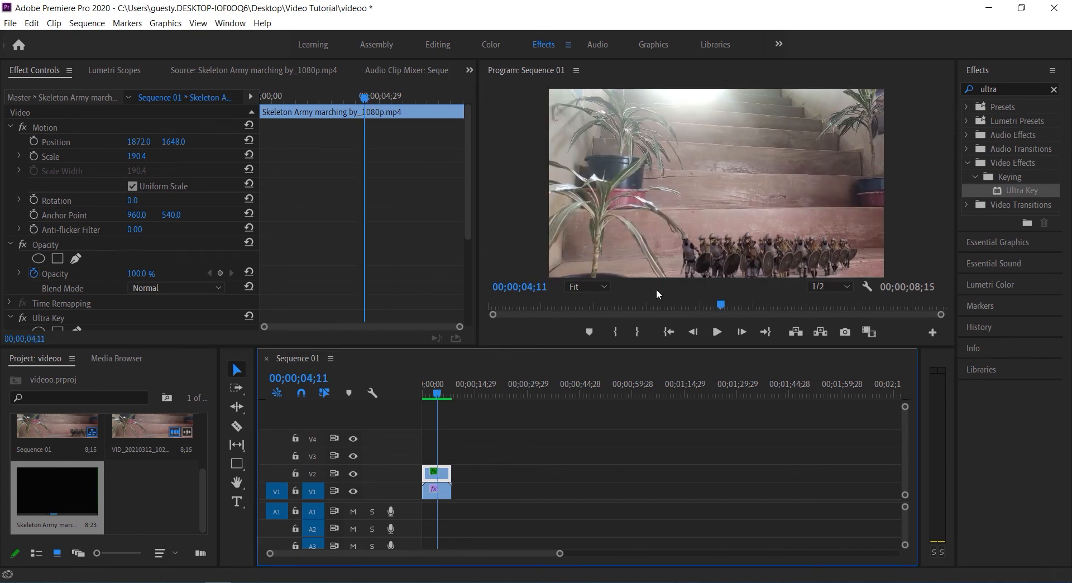